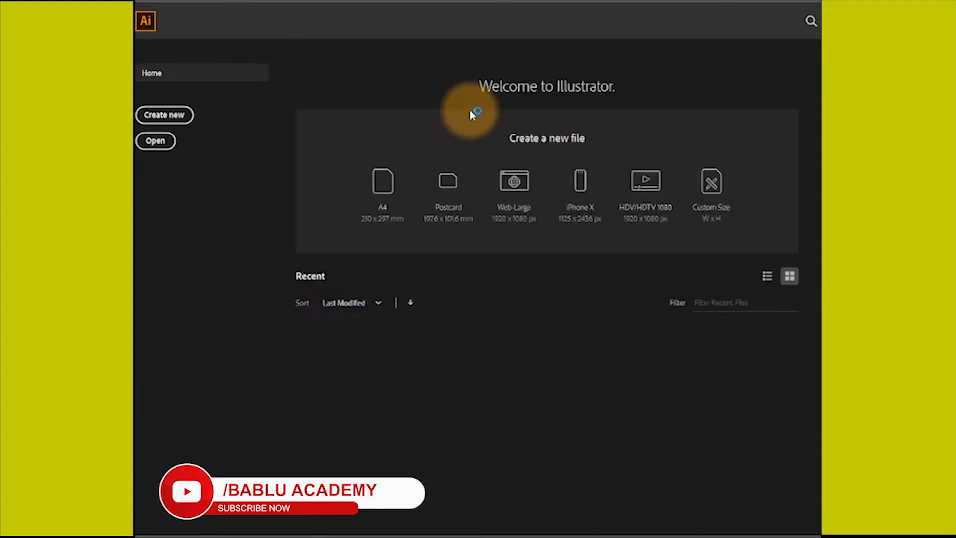
Step: Create a new 1280 x 1024 pt landscape document in RGB with raster effects at High (300 ppi)
{"action": "left_click", "coordinate": [710, 209]}
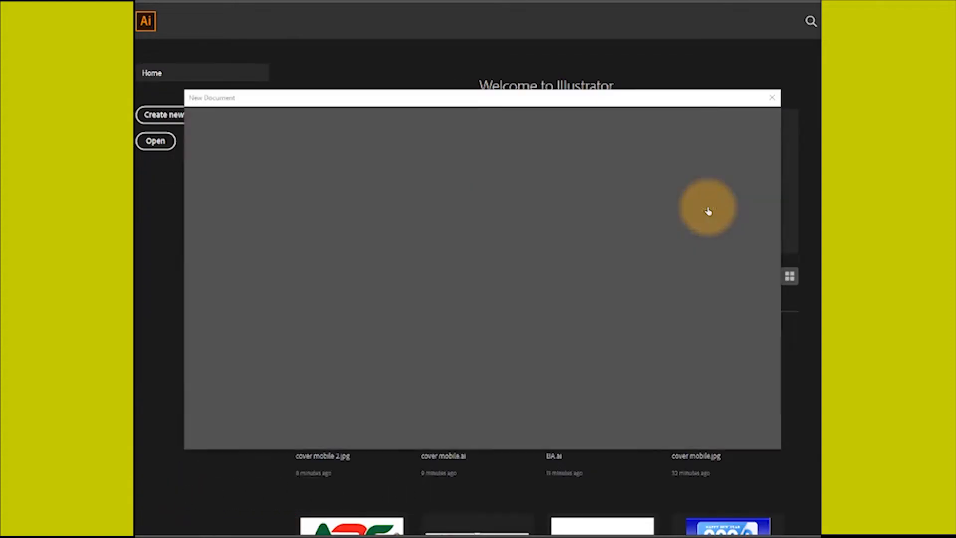
{"action": "left_click", "coordinate": [706, 430]}
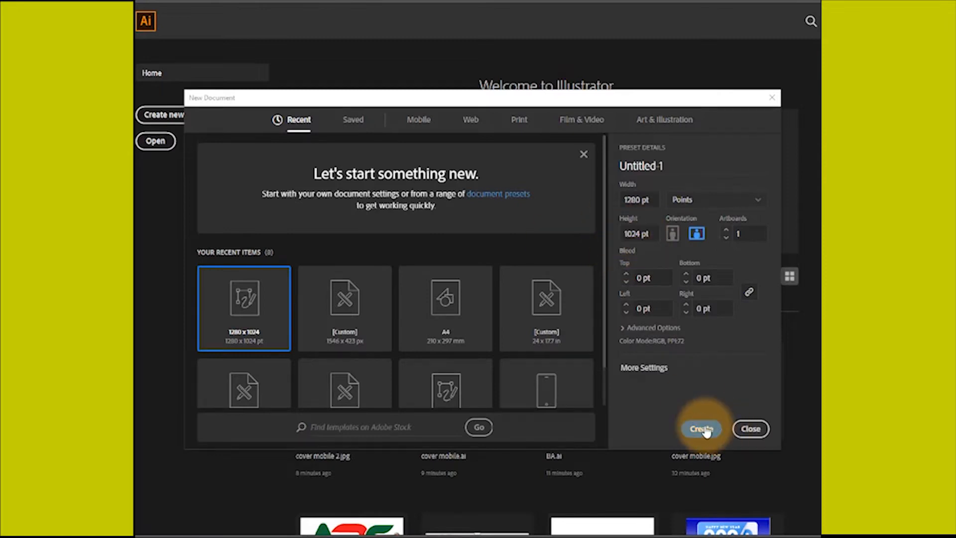
{"action": "left_click", "coordinate": [656, 367]}
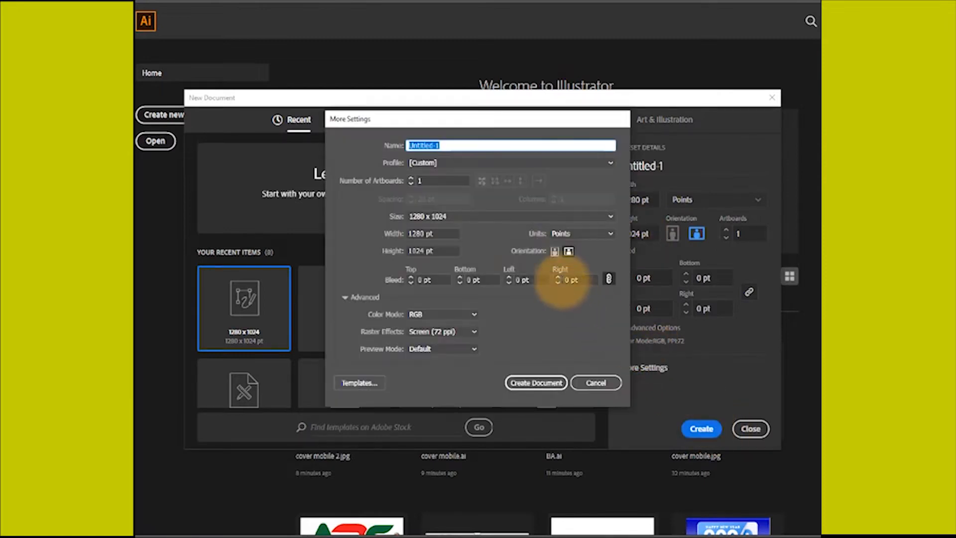
{"action": "left_click", "coordinate": [454, 315]}
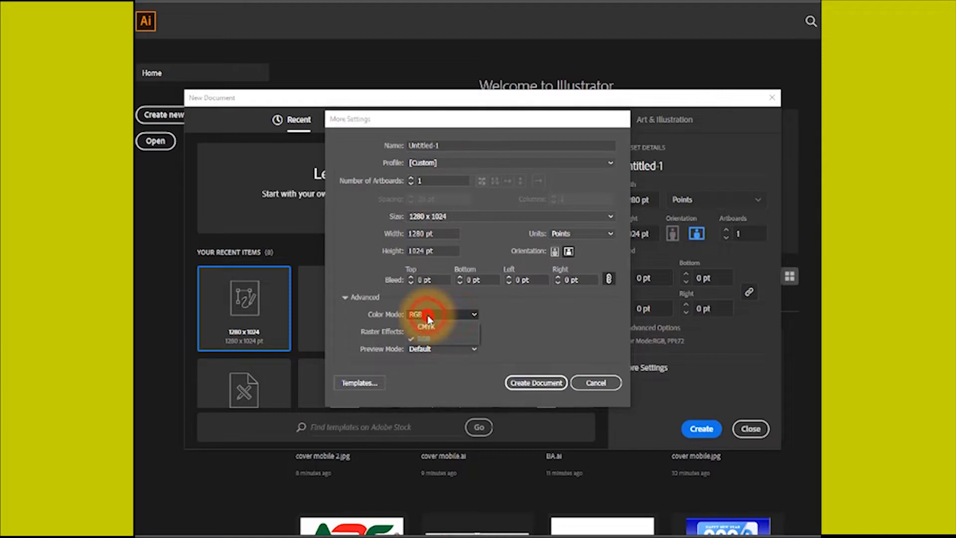
{"action": "left_click", "coordinate": [454, 344]}
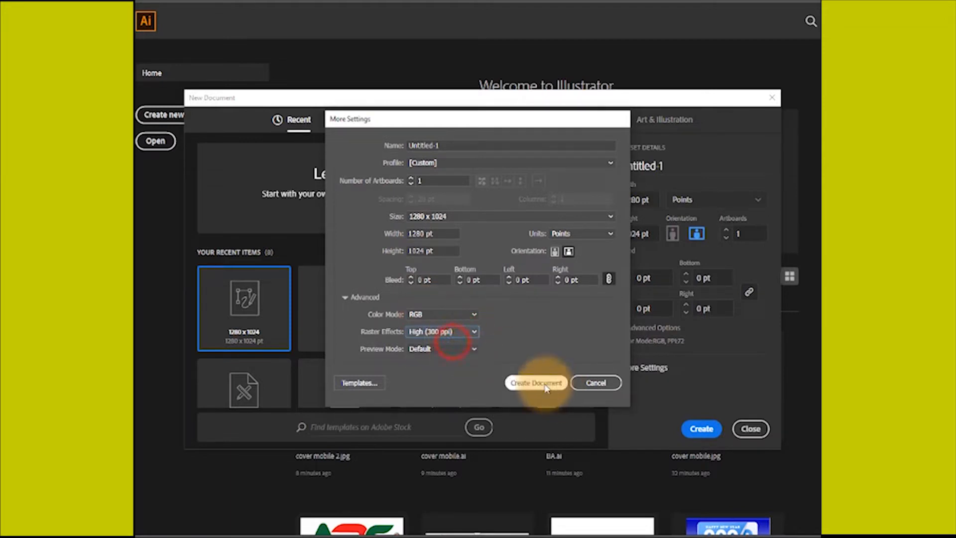
{"action": "left_click", "coordinate": [536, 383]}
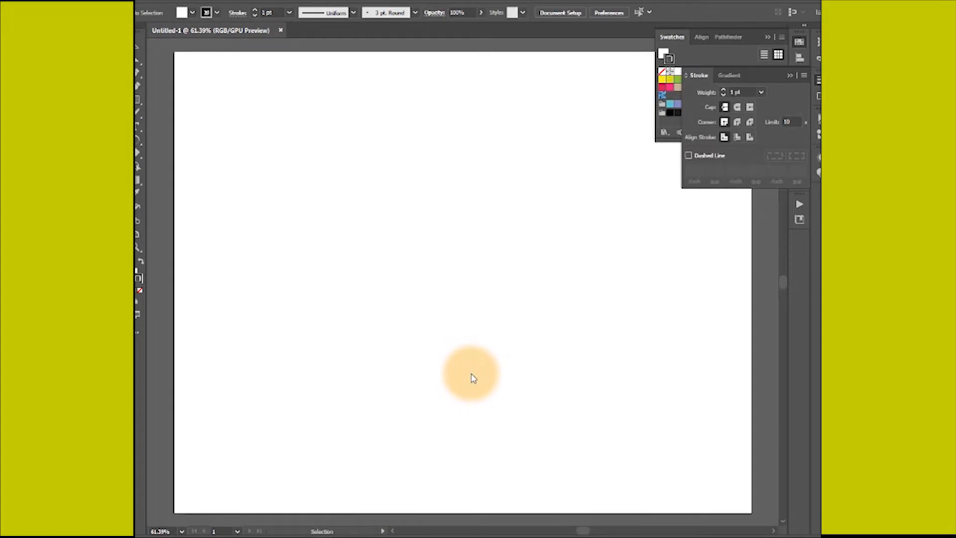
Step: Collapse the floating Stroke and Swatches panels to clear the view of the artboard
{"action": "key", "text": "z"}
{"action": "left_click", "coordinate": [433, 234]}
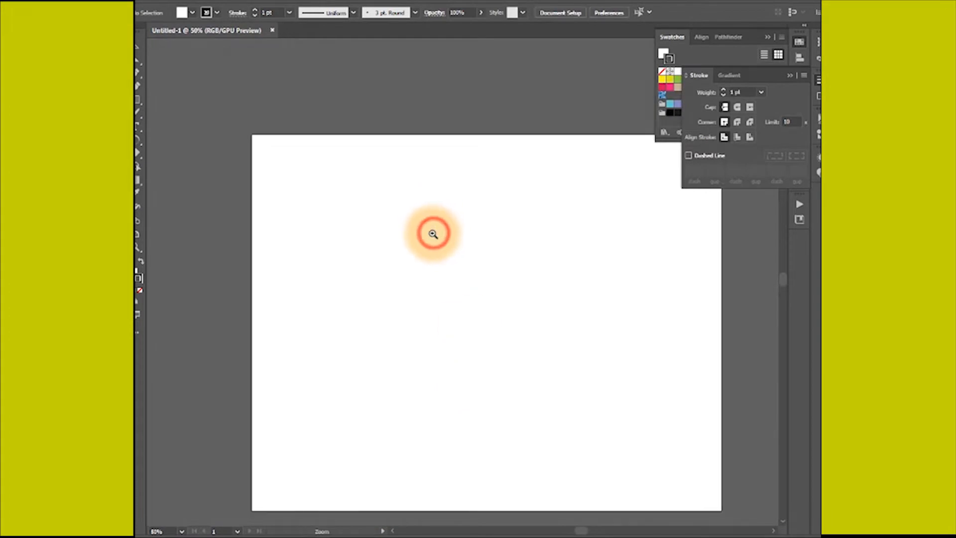
{"action": "left_click", "coordinate": [433, 233]}
{"action": "key", "text": "space"}
{"action": "left_click_drag", "start_coordinate": [458, 294], "coordinate": [425, 215]}
{"action": "left_click", "coordinate": [790, 75]}
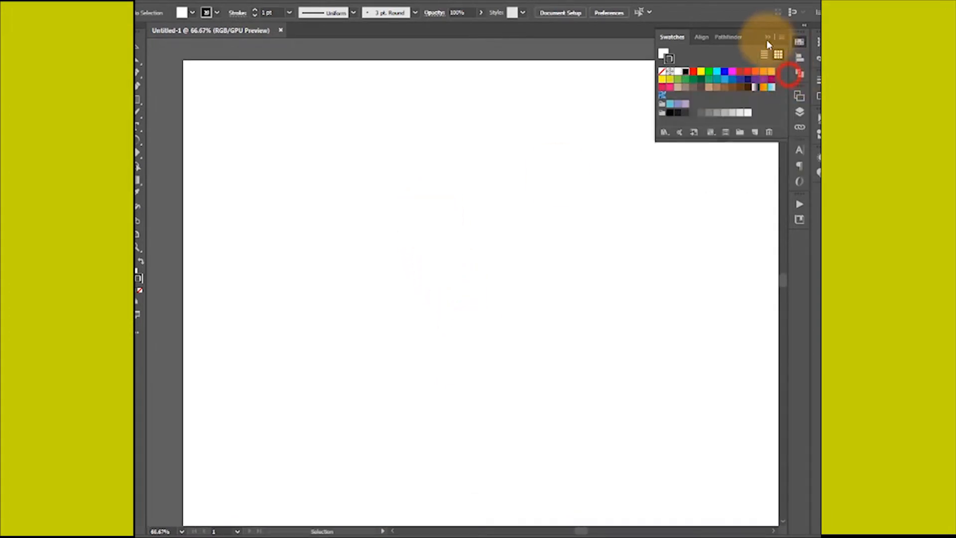
{"action": "left_click", "coordinate": [768, 38]}
{"action": "key", "text": "space"}
{"action": "left_click_drag", "start_coordinate": [455, 264], "coordinate": [434, 228]}
Step: Add the text "BA" and enlarge it to about 532 pt in the middle of the artboard
{"action": "left_click", "coordinate": [137, 126]}
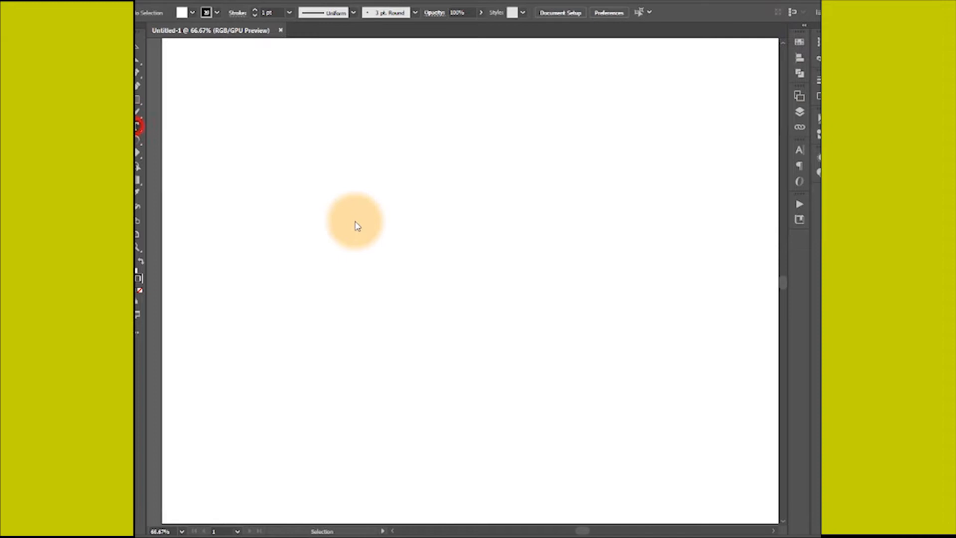
{"action": "left_click", "coordinate": [355, 224]}
{"action": "type", "text": "B"}
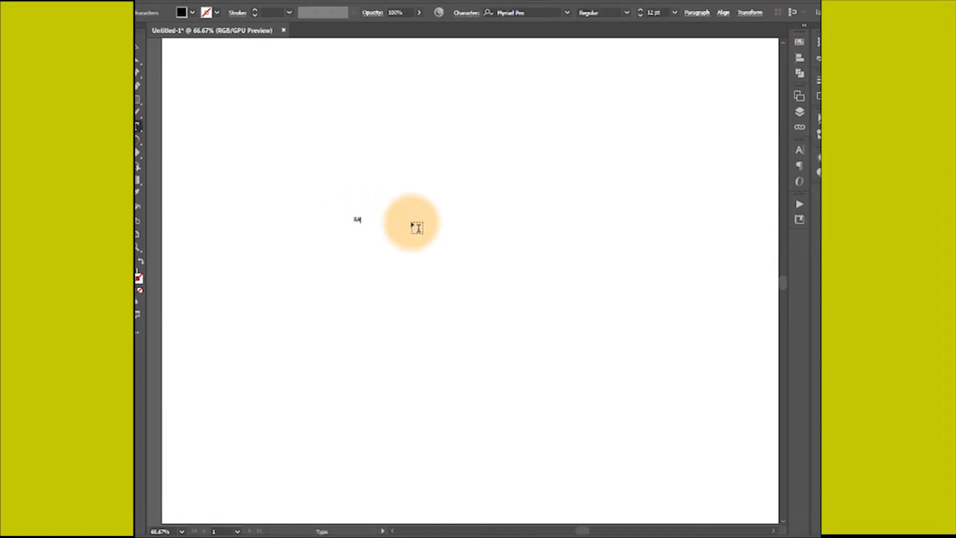
{"action": "type", "text": "A"}
{"action": "left_click", "coordinate": [137, 47]}
{"action": "left_click_drag", "start_coordinate": [362, 225], "coordinate": [499, 316]}
{"action": "left_click_drag", "start_coordinate": [339, 393], "coordinate": [446, 367]}
Step: Set the font of the BA text to Ethnocentric and position the text at the centre of the artboard
{"action": "left_click", "coordinate": [801, 150]}
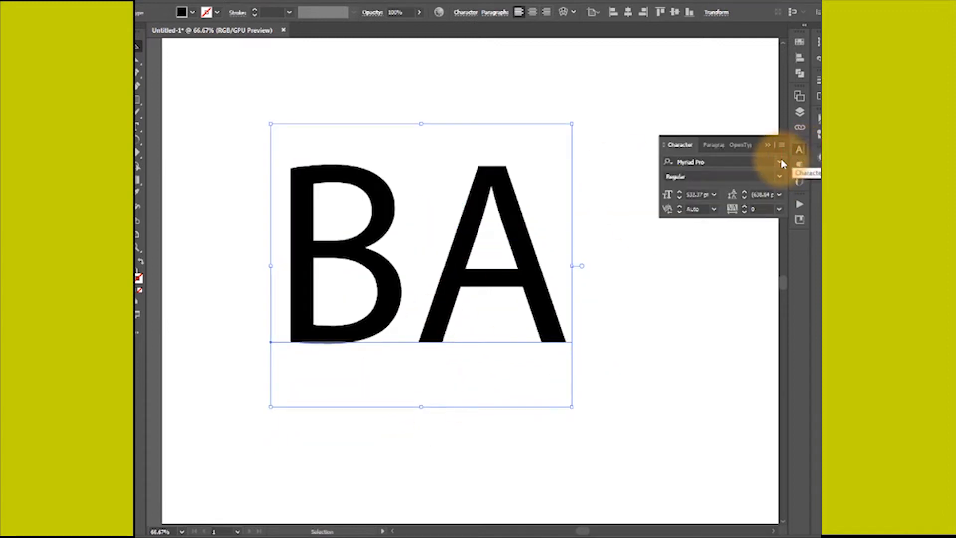
{"action": "left_click", "coordinate": [781, 162]}
{"action": "scroll", "coordinate": [744, 256], "scroll_direction": "down", "scroll_amount": 20}
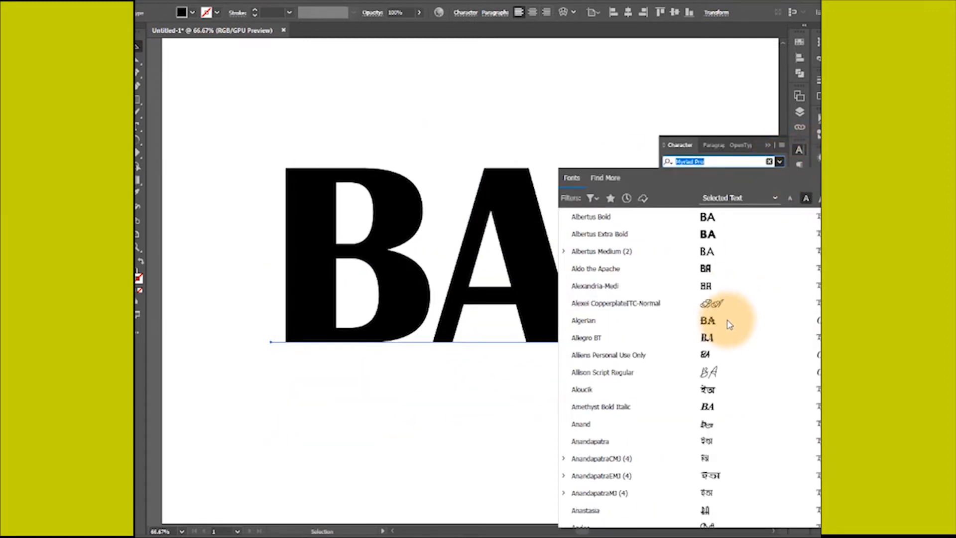
{"action": "scroll", "coordinate": [726, 320], "scroll_direction": "down", "scroll_amount": 20}
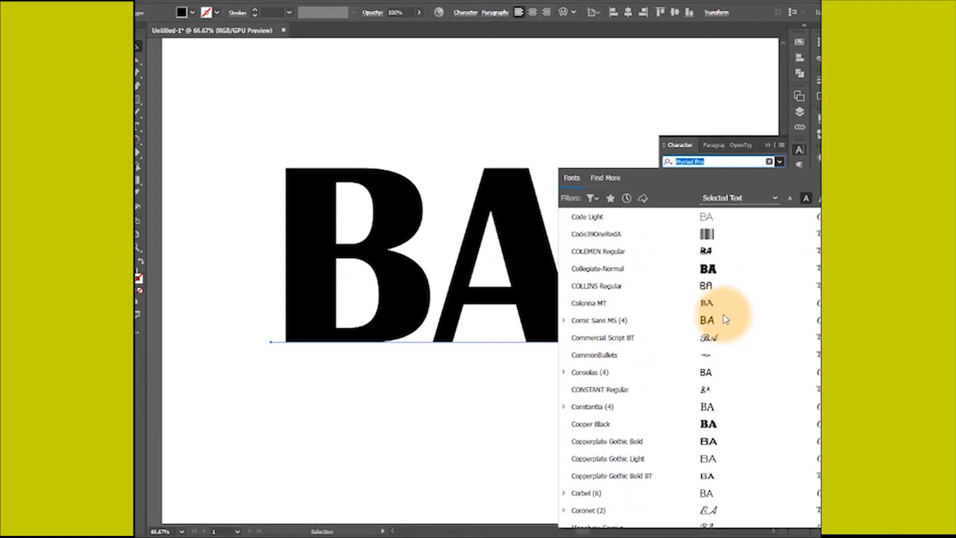
{"action": "scroll", "coordinate": [723, 314], "scroll_direction": "down", "scroll_amount": 5}
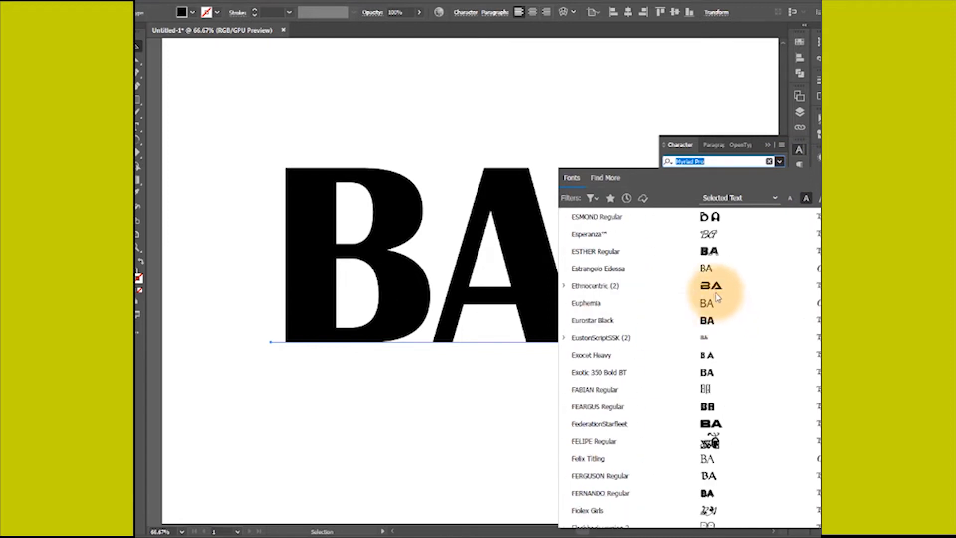
{"action": "left_click", "coordinate": [715, 287]}
{"action": "left_click", "coordinate": [550, 299], "text": "ctrl+alt"}
{"action": "left_click", "coordinate": [767, 148]}
{"action": "left_click_drag", "start_coordinate": [468, 292], "coordinate": [359, 264]}
{"action": "left_click", "coordinate": [648, 424]}
{"action": "left_click_drag", "start_coordinate": [536, 298], "coordinate": [530, 295]}
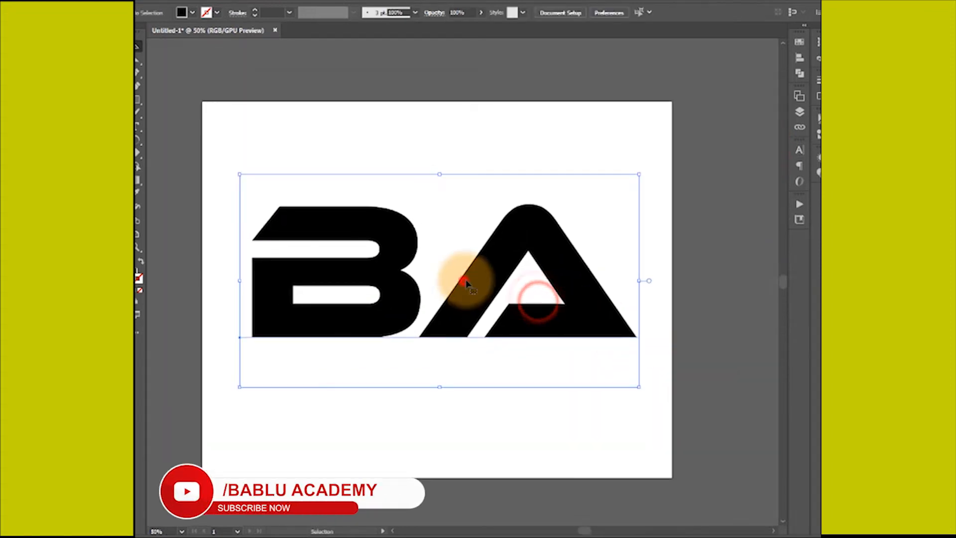
Step: Convert the BA text to outlines and ungroup it into separate letter shapes
{"action": "right_click", "coordinate": [473, 273]}
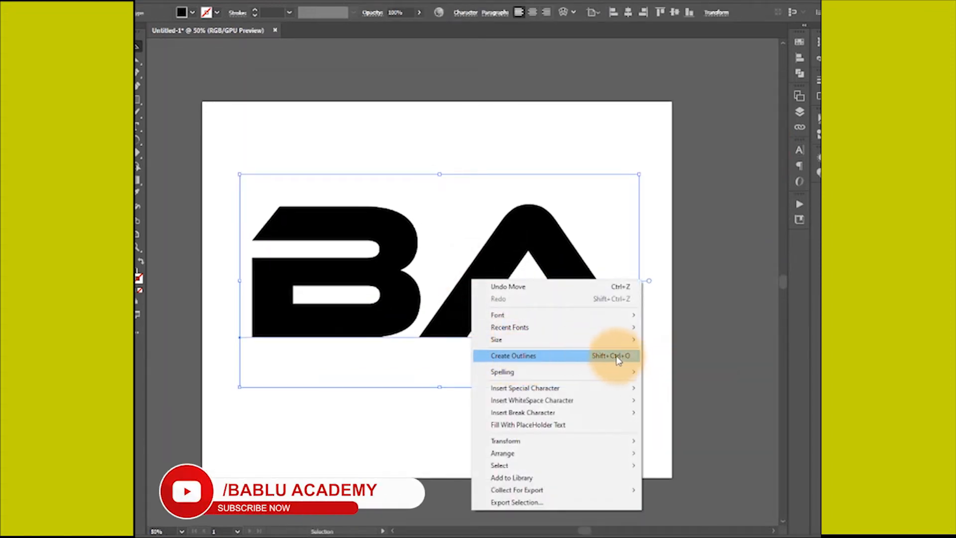
{"action": "left_click", "coordinate": [610, 356]}
{"action": "right_click", "coordinate": [552, 335]}
{"action": "left_click", "coordinate": [575, 421]}
{"action": "left_click", "coordinate": [439, 396]}
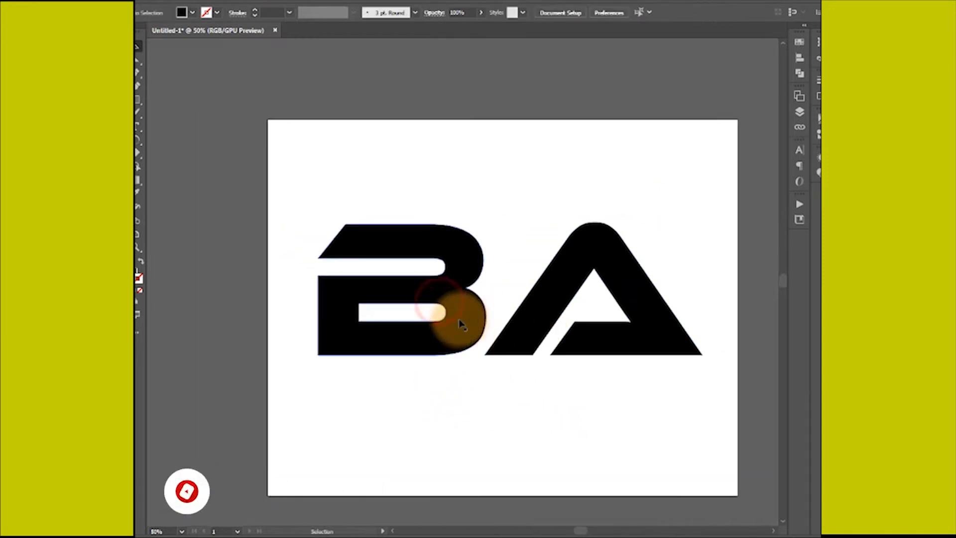
Step: Fill the letter B with red from the swatches
{"action": "left_click", "coordinate": [470, 319]}
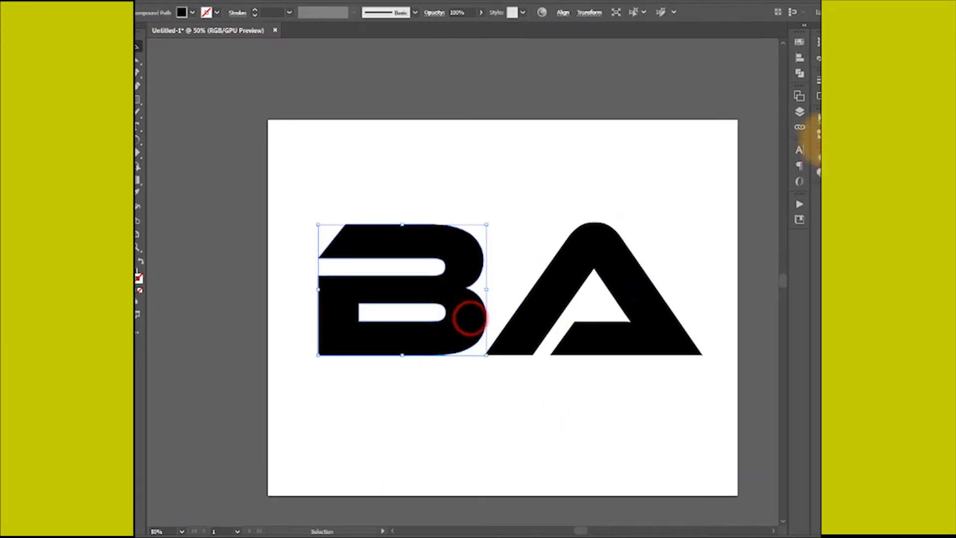
{"action": "left_click", "coordinate": [799, 42]}
{"action": "left_click", "coordinate": [696, 72]}
{"action": "left_click", "coordinate": [661, 71]}
{"action": "left_click", "coordinate": [694, 72]}
Step: Move the black A left so it overlaps the red B, and bring the B to the front
{"action": "left_click_drag", "start_coordinate": [544, 338], "coordinate": [468, 342]}
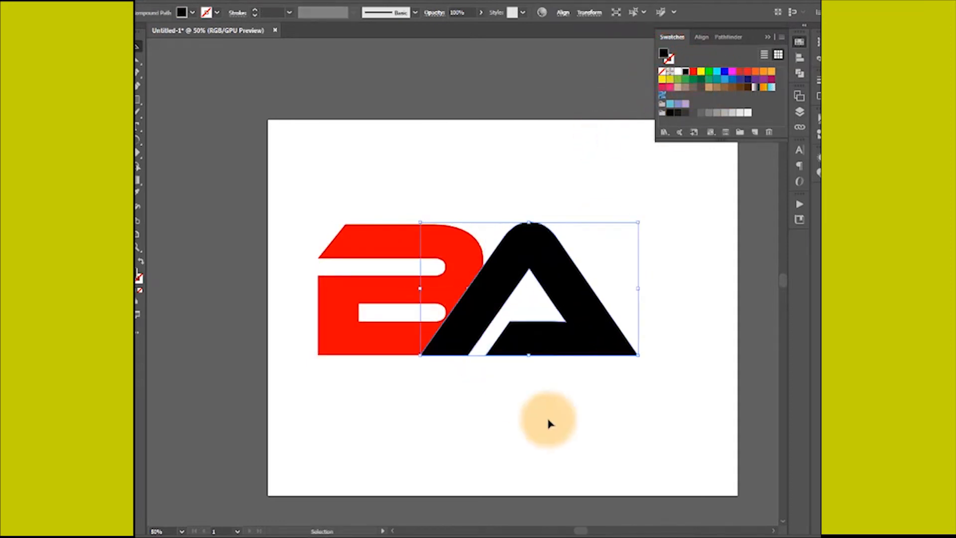
{"action": "left_click", "coordinate": [549, 422]}
{"action": "left_click", "coordinate": [397, 342]}
{"action": "right_click", "coordinate": [512, 405]}
{"action": "mouse_move", "coordinate": [543, 347]}
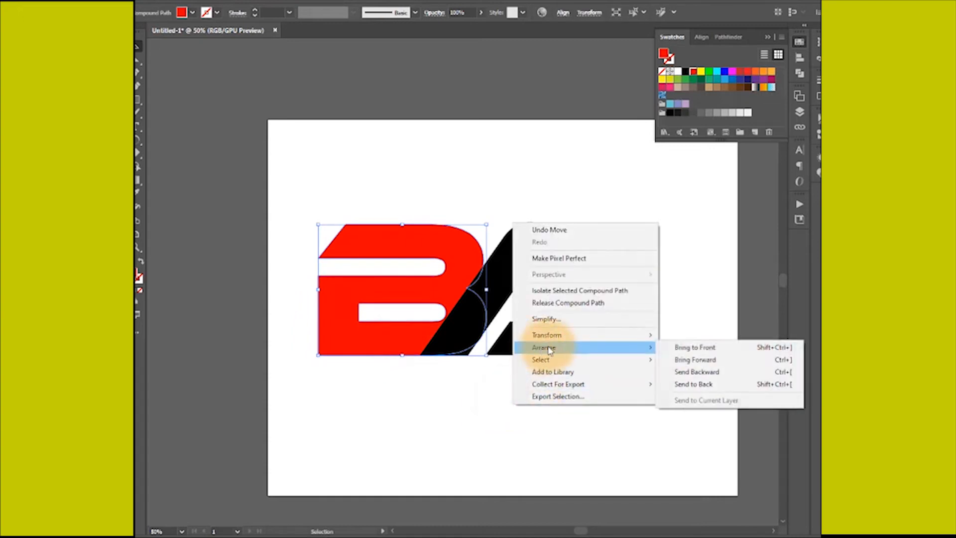
{"action": "left_click", "coordinate": [708, 349]}
{"action": "left_click", "coordinate": [523, 397]}
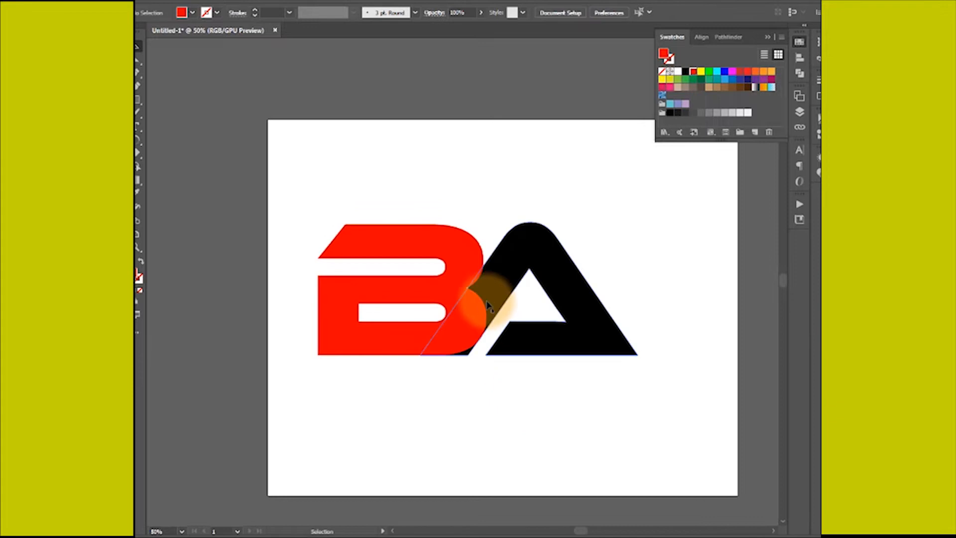
Step: Bring the black A in front of the red B
{"action": "left_click", "coordinate": [491, 293]}
{"action": "right_click", "coordinate": [535, 404]}
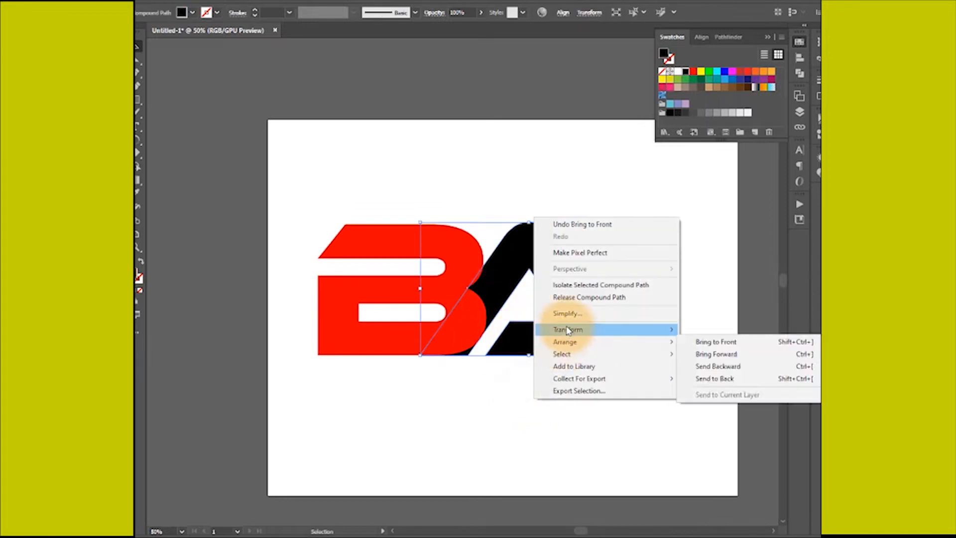
{"action": "mouse_move", "coordinate": [573, 342]}
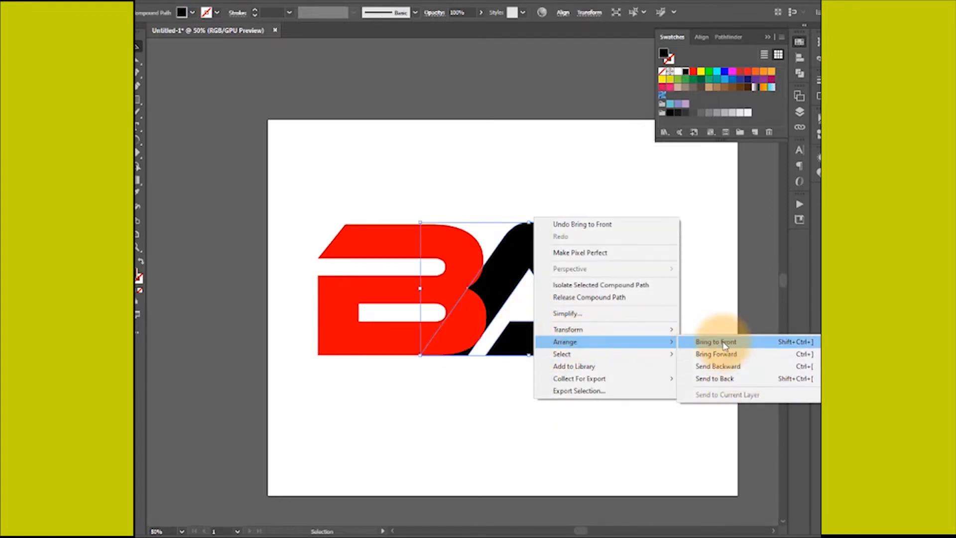
{"action": "left_click", "coordinate": [791, 346]}
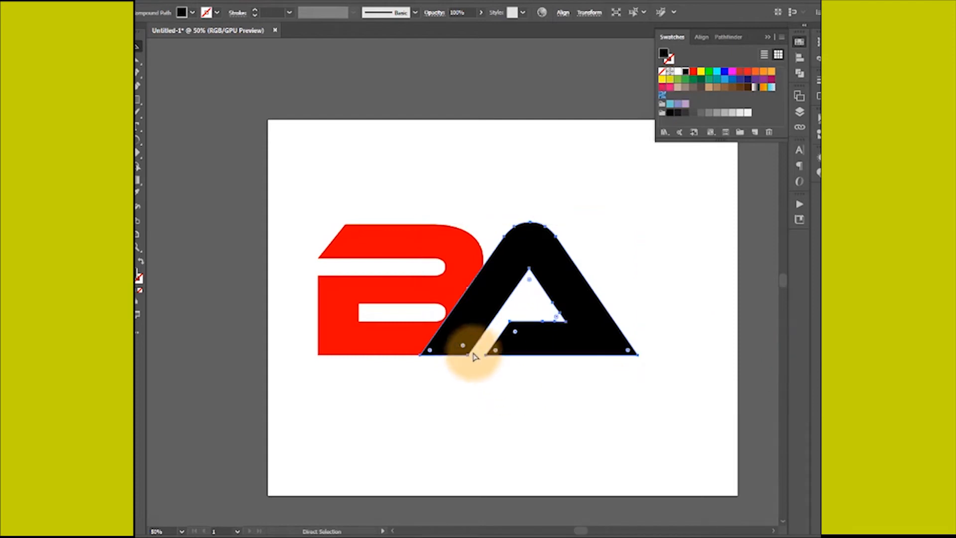
Step: Round the inner bottom corner of the A's left leg into a wide curve that follows the B's lower bowl
{"action": "left_click", "coordinate": [431, 352], "text": "shift"}
{"action": "left_click", "coordinate": [371, 347]}
{"action": "left_click", "coordinate": [463, 379]}
{"action": "left_click", "coordinate": [469, 348]}
{"action": "key", "text": "a"}
{"action": "left_click", "coordinate": [465, 347]}
{"action": "left_click_drag", "start_coordinate": [465, 352], "coordinate": [417, 252]}
{"action": "key", "text": "v"}
{"action": "left_click", "coordinate": [564, 432]}
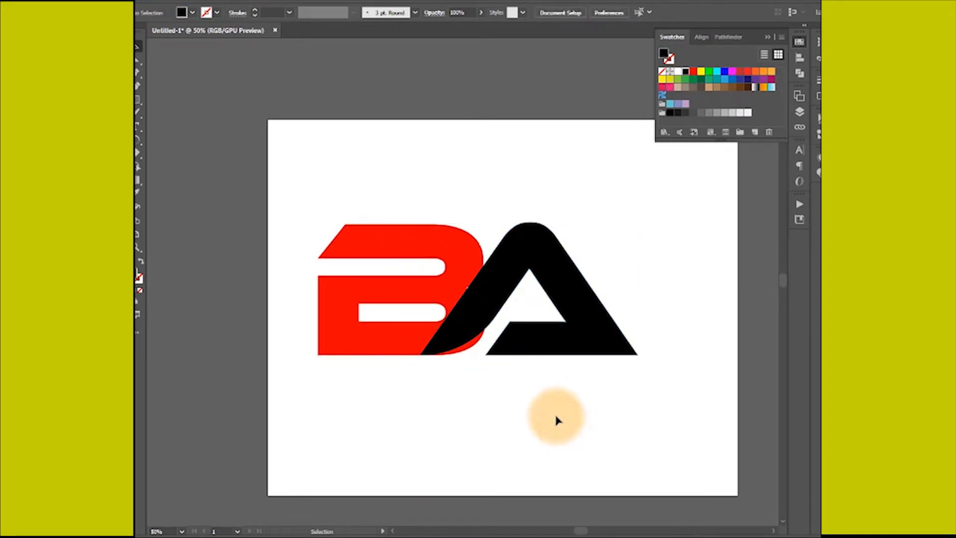
Step: Send the A behind the B and shift it slightly right so its curved leg emerges from behind the B
{"action": "left_click", "coordinate": [474, 314]}
{"action": "right_click", "coordinate": [550, 401]}
{"action": "mouse_move", "coordinate": [585, 338]}
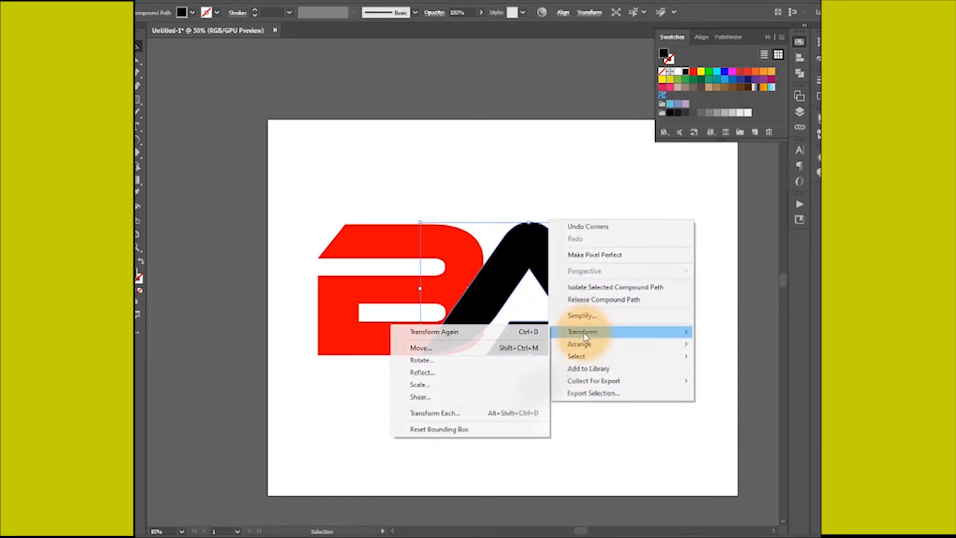
{"action": "left_click", "coordinate": [466, 376]}
{"action": "left_click", "coordinate": [564, 412]}
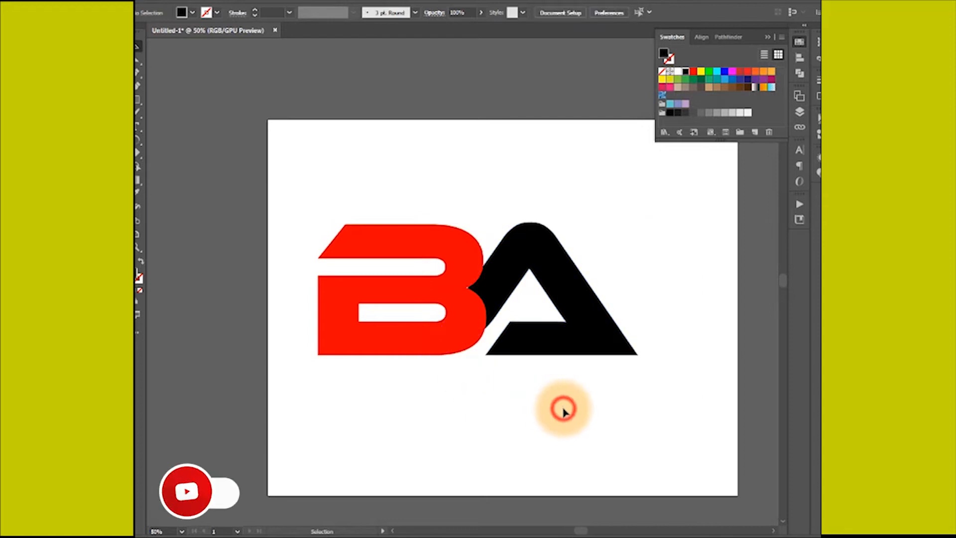
{"action": "left_click_drag", "start_coordinate": [500, 305], "coordinate": [517, 304]}
{"action": "left_click", "coordinate": [523, 393]}
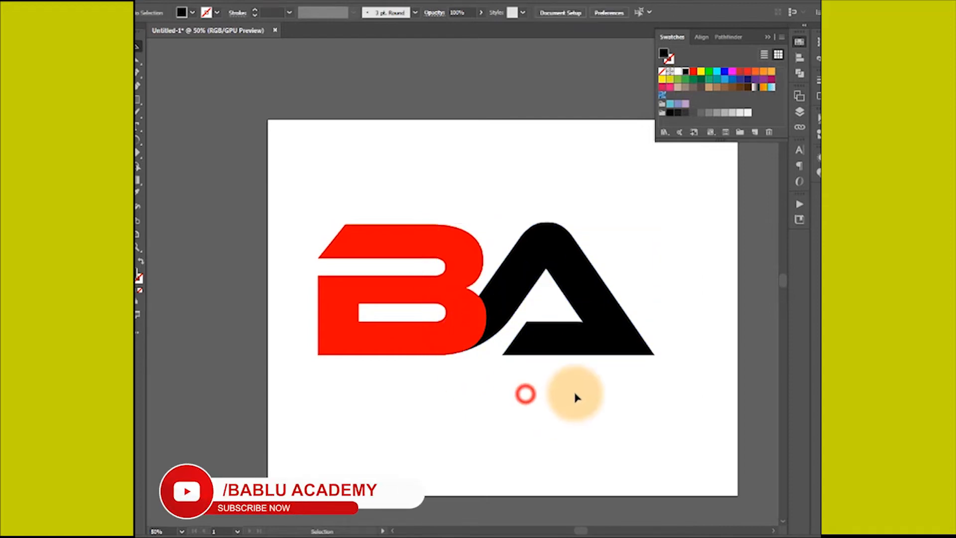
Step: Fill the letter A with dark green from the swatches
{"action": "left_click", "coordinate": [596, 348]}
{"action": "left_click", "coordinate": [701, 79]}
{"action": "left_click", "coordinate": [623, 366]}
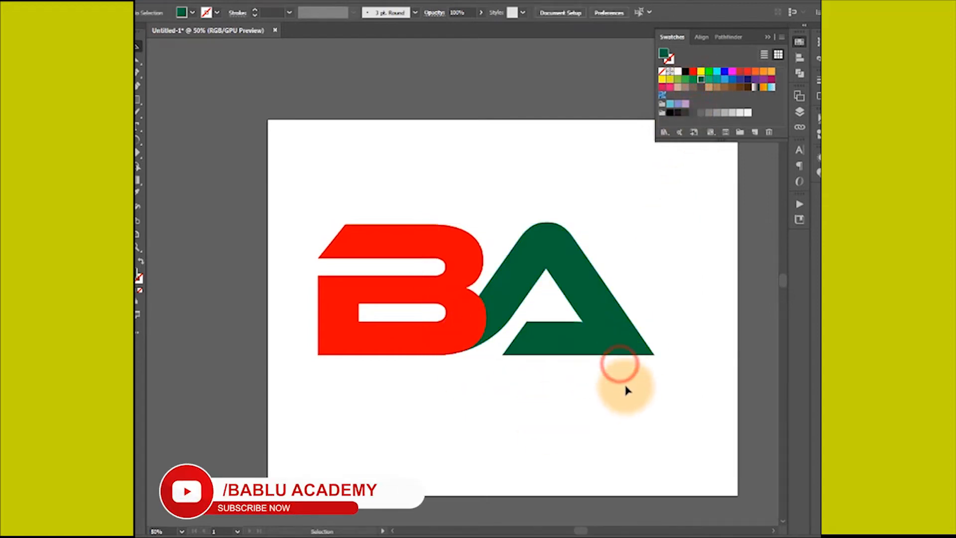
Step: Move the upper and lower left anchor points of the A's crossbar right to shorten it with a near-vertical end
{"action": "left_click", "coordinate": [540, 303], "text": "ctrl"}
{"action": "left_click", "coordinate": [497, 362]}
{"action": "left_click", "coordinate": [138, 73]}
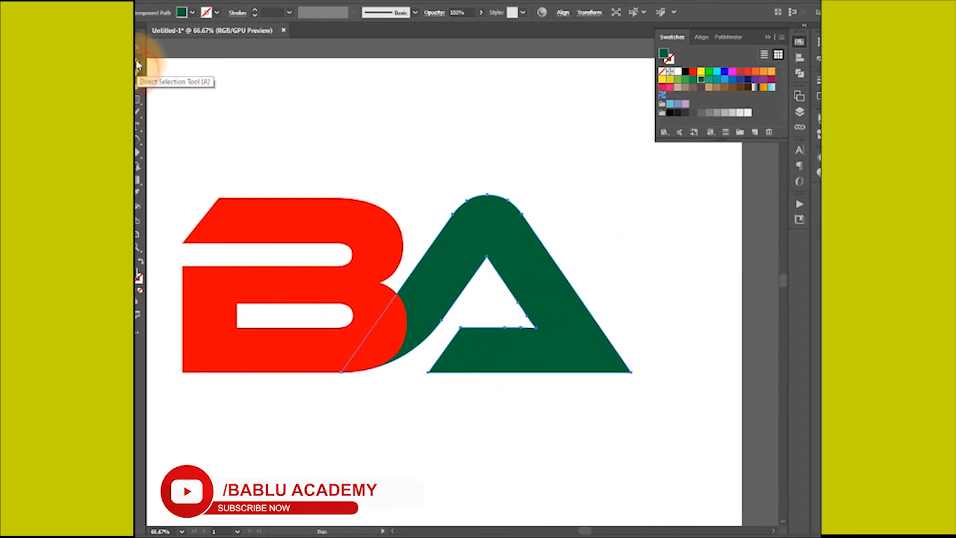
{"action": "left_click", "coordinate": [461, 329]}
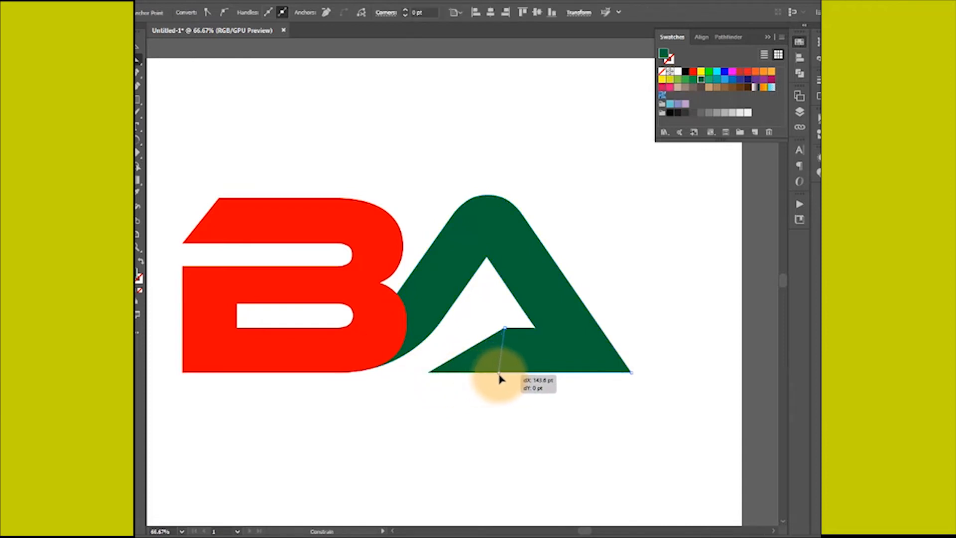
{"action": "left_click_drag", "start_coordinate": [502, 379], "coordinate": [503, 380]}
{"action": "left_click", "coordinate": [511, 411]}
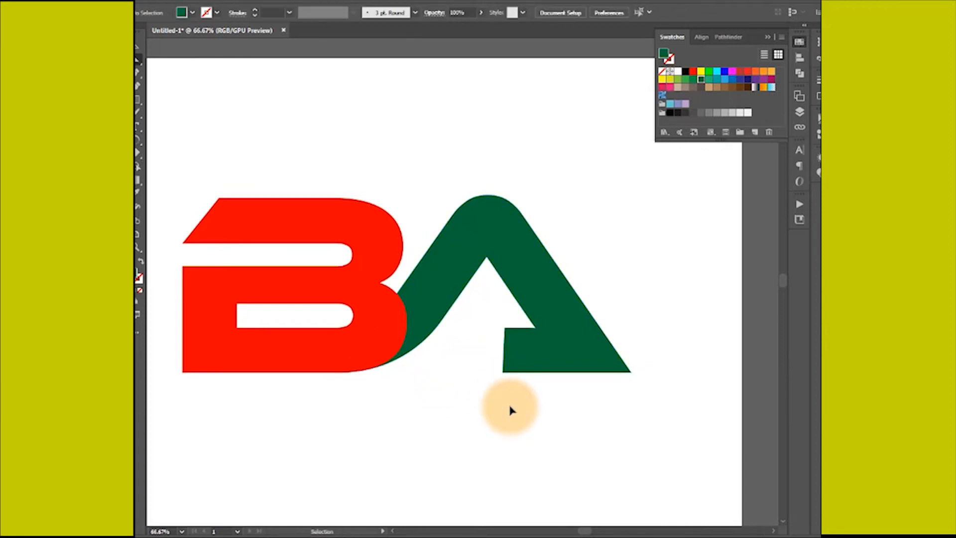
{"action": "left_click_drag", "start_coordinate": [427, 373], "coordinate": [503, 379]}
{"action": "left_click", "coordinate": [536, 428]}
Step: Align the crossbar's lower-left anchor point directly beneath the upper one so the crossbar's end is exactly vertical
{"action": "left_click", "coordinate": [515, 349], "text": "ctrl"}
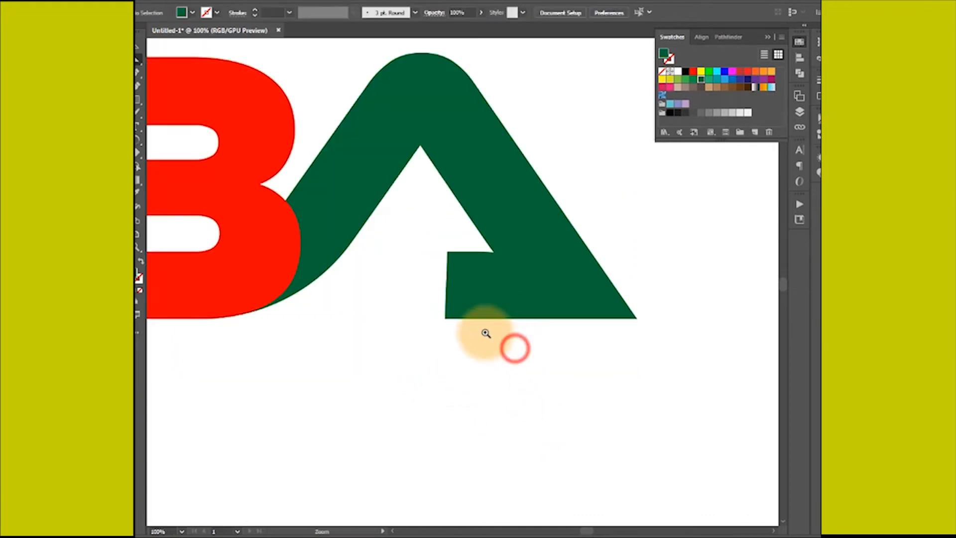
{"action": "left_click", "coordinate": [459, 306], "text": "ctrl"}
{"action": "left_click", "coordinate": [459, 305], "text": "ctrl"}
{"action": "left_click", "coordinate": [455, 284], "text": "ctrl"}
{"action": "left_click_drag", "start_coordinate": [444, 123], "coordinate": [444, 176]}
{"action": "left_click_drag", "start_coordinate": [447, 320], "coordinate": [510, 350]}
{"action": "left_click", "coordinate": [480, 383]}
{"action": "left_click", "coordinate": [476, 278], "text": "ctrl+alt"}
{"action": "left_click", "coordinate": [477, 278], "text": "ctrl+alt"}
{"action": "left_click", "coordinate": [476, 277], "text": "ctrl+alt"}
{"action": "left_click", "coordinate": [477, 278], "text": "ctrl+alt"}
{"action": "left_click", "coordinate": [435, 328], "text": "ctrl"}
{"action": "left_click_drag", "start_coordinate": [441, 332], "coordinate": [456, 368]}
{"action": "left_click", "coordinate": [446, 339], "text": "ctrl+alt"}
{"action": "left_click_drag", "start_coordinate": [470, 313], "coordinate": [409, 413]}
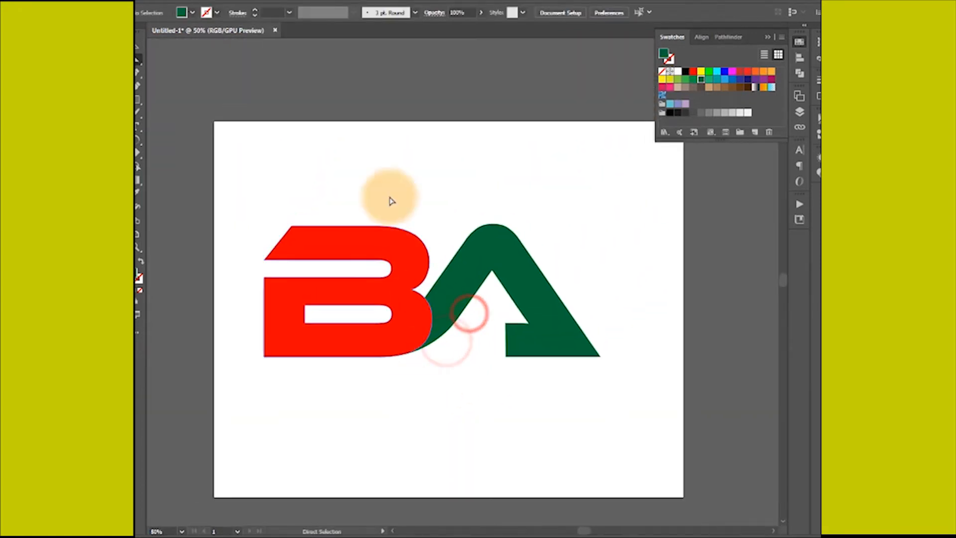
{"action": "left_click_drag", "start_coordinate": [374, 185], "coordinate": [573, 287]}
{"action": "right_click", "coordinate": [499, 278]}
{"action": "left_click", "coordinate": [138, 46]}
{"action": "right_click", "coordinate": [403, 171]}
{"action": "left_click", "coordinate": [434, 238]}
{"action": "left_click", "coordinate": [578, 281]}
{"action": "left_click", "coordinate": [243, 120]}
{"action": "left_click", "coordinate": [305, 152]}
{"action": "right_click", "coordinate": [504, 256]}
{"action": "left_click", "coordinate": [490, 184]}
{"action": "left_click_drag", "start_coordinate": [485, 241], "coordinate": [489, 232]}
{"action": "key", "text": "ctrl+z"}
{"action": "left_click", "coordinate": [490, 182]}
Step: Group the red B and the green A together
{"action": "left_click_drag", "start_coordinate": [337, 189], "coordinate": [564, 288]}
{"action": "key", "text": "ctrl+g"}
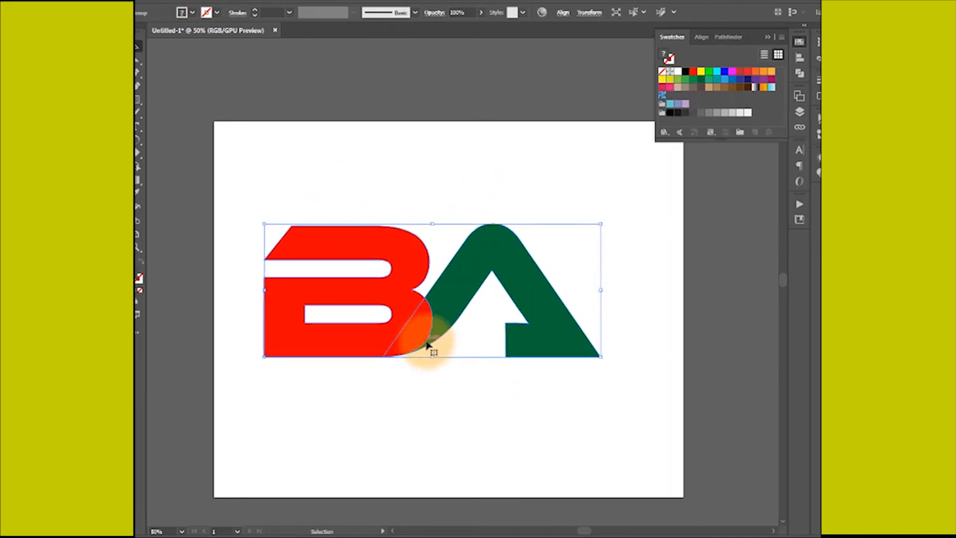
Step: Move the BA lettering up and draw a black-filled bar just beneath it, spanning the lettering's full width
{"action": "left_click_drag", "start_coordinate": [426, 339], "coordinate": [426, 301]}
{"action": "left_click", "coordinate": [451, 395]}
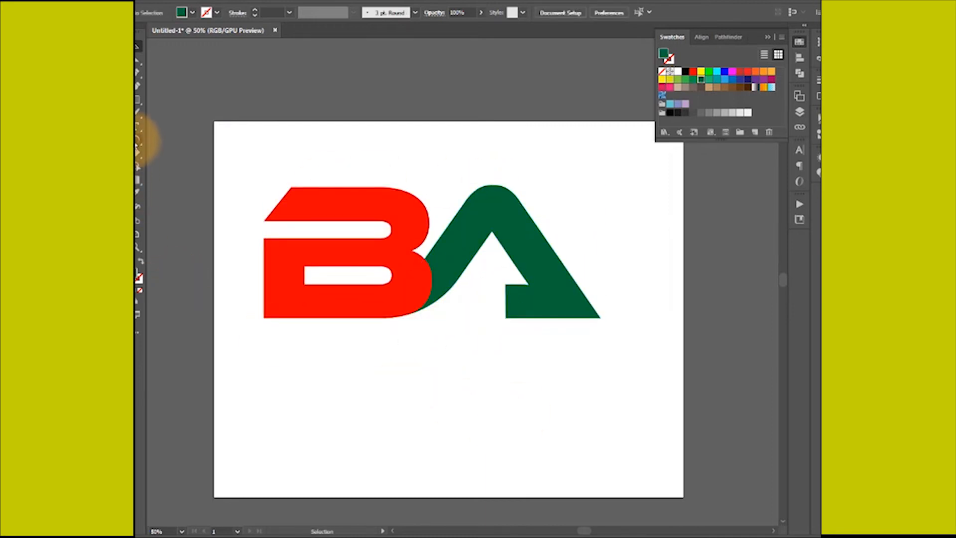
{"action": "left_click", "coordinate": [137, 100]}
{"action": "left_click_drag", "start_coordinate": [264, 321], "coordinate": [601, 373]}
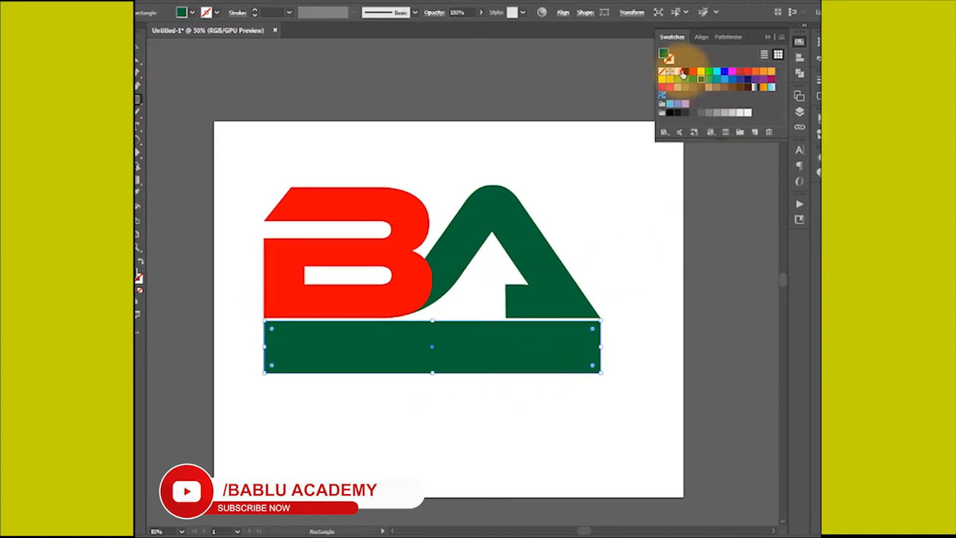
{"action": "left_click", "coordinate": [685, 71]}
{"action": "left_click", "coordinate": [138, 46]}
Step: Add the text "BABLU ACADEMY", enlarge it to nearly the bar's width, place it on the bar's upper part and fill it yellow
{"action": "key", "text": "ctrl+="}
{"action": "left_click", "coordinate": [138, 125]}
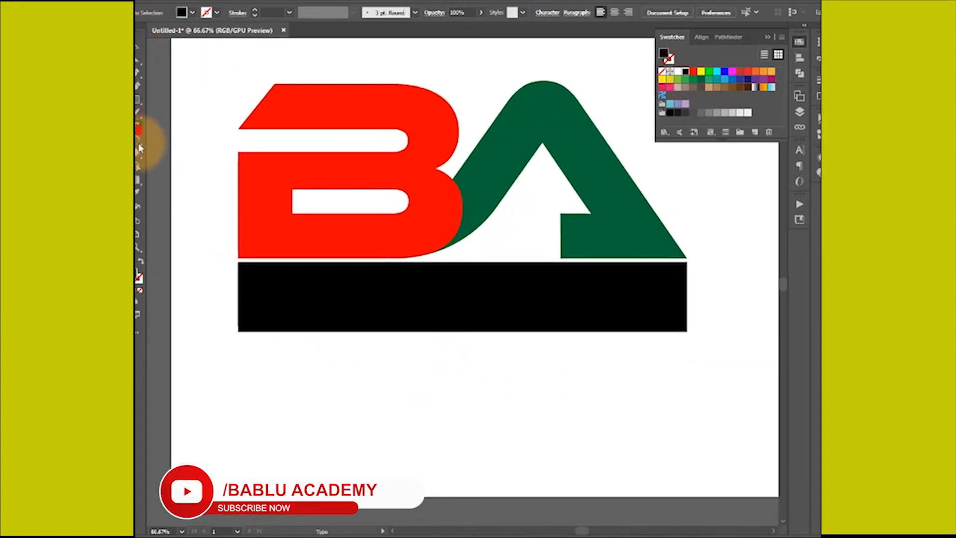
{"action": "left_click", "coordinate": [364, 384]}
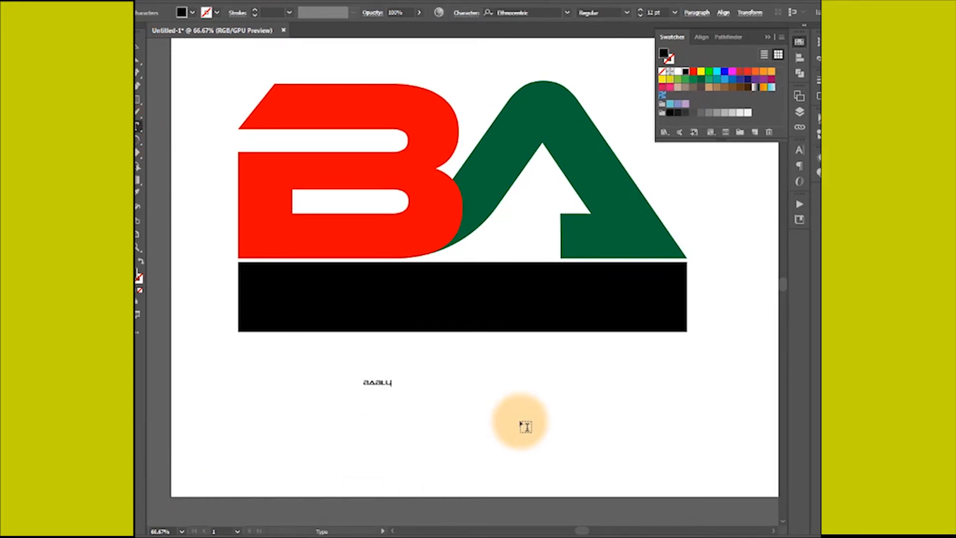
{"action": "type", "text": "BABLU ACADEMY"}
{"action": "left_click", "coordinate": [138, 46]}
{"action": "left_click_drag", "start_coordinate": [399, 388], "coordinate": [412, 418]}
{"action": "left_click_drag", "start_coordinate": [425, 405], "coordinate": [482, 290]}
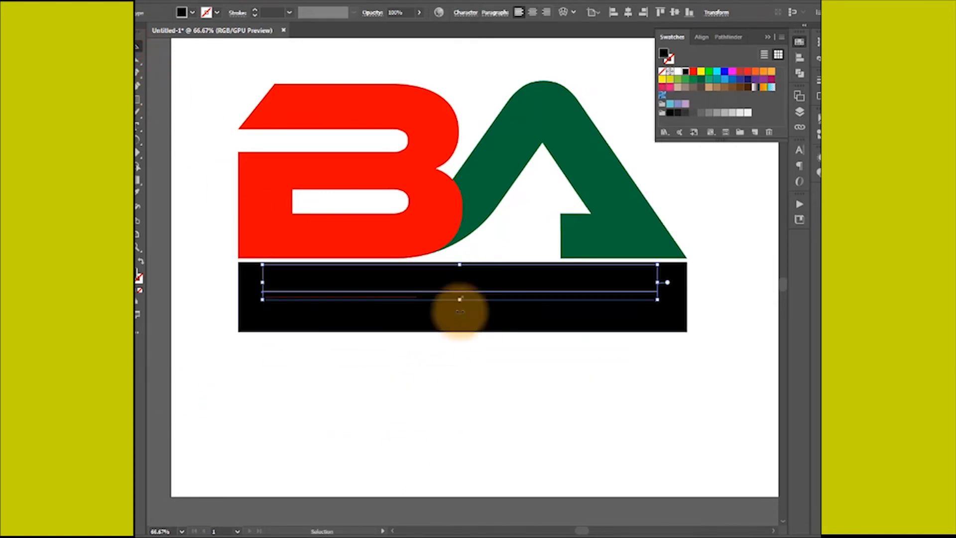
{"action": "left_click", "coordinate": [701, 72]}
{"action": "left_click", "coordinate": [696, 378]}
Step: Duplicate the "BABLU ACADEMY" text below the black bar and fill the copy's characters black
{"action": "left_click_drag", "start_coordinate": [531, 263], "coordinate": [494, 285]}
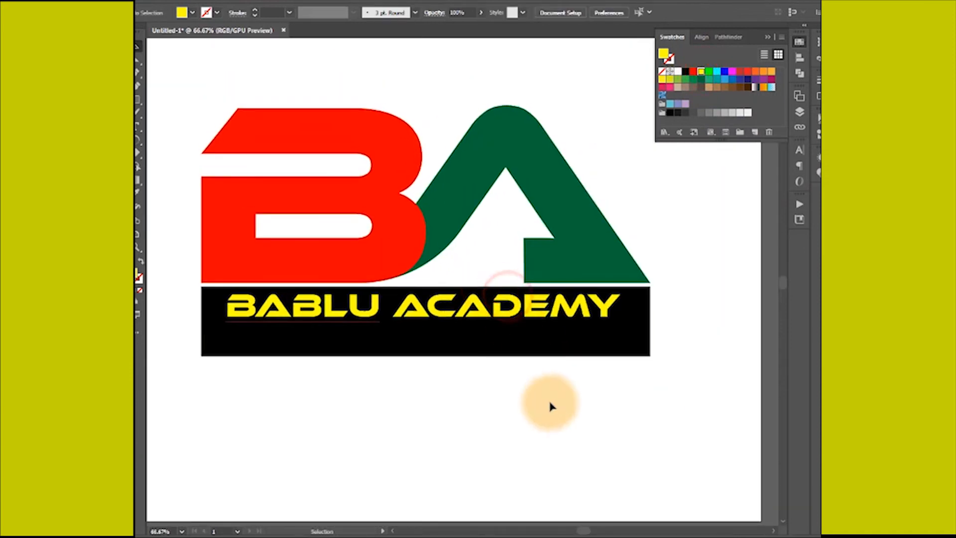
{"action": "scroll", "coordinate": [498, 401], "scroll_direction": "up", "scroll_amount": 2}
{"action": "left_click_drag", "start_coordinate": [443, 367], "coordinate": [445, 461]}
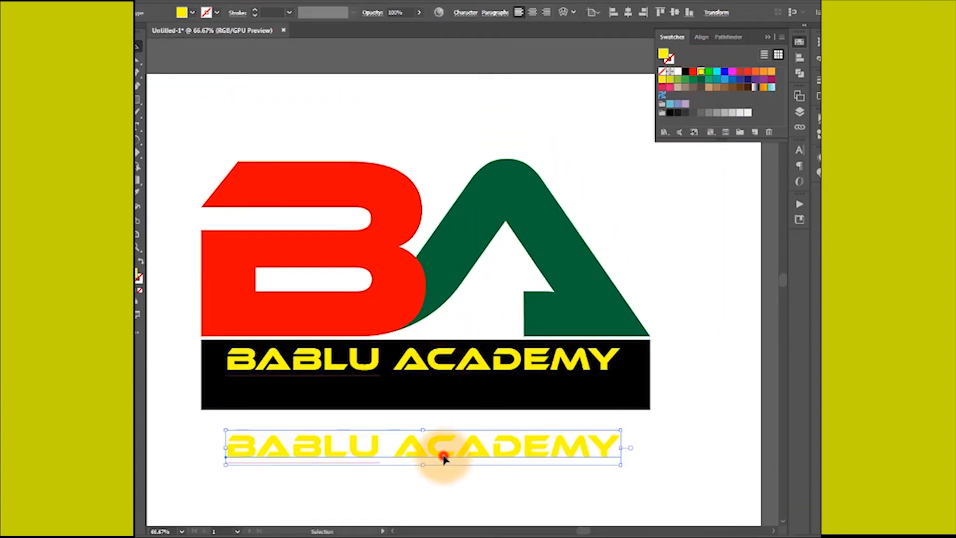
{"action": "double_click", "coordinate": [444, 453]}
{"action": "key", "text": "ctrl+a"}
{"action": "left_click", "coordinate": [685, 72]}
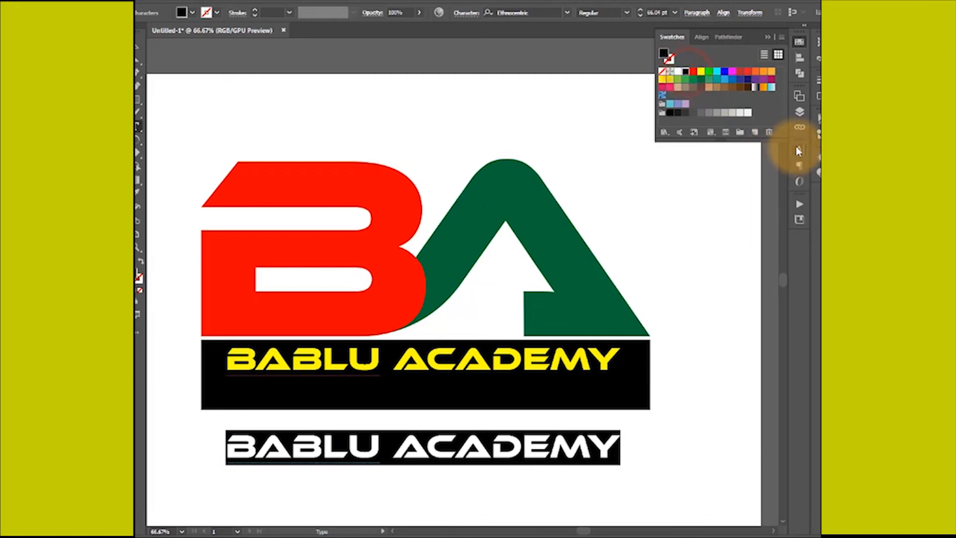
Step: Set the copied text's font to Myriad Variable Concept and replace its wording with "Graphics Design- MS Offices- Videos Editing"
{"action": "left_click", "coordinate": [800, 149]}
{"action": "left_click", "coordinate": [780, 162]}
{"action": "left_click", "coordinate": [614, 233]}
{"action": "left_click", "coordinate": [343, 448]}
{"action": "left_click_drag", "start_coordinate": [228, 447], "coordinate": [447, 473]}
{"action": "type", "text": "Graphics Design- MS Offices-"}
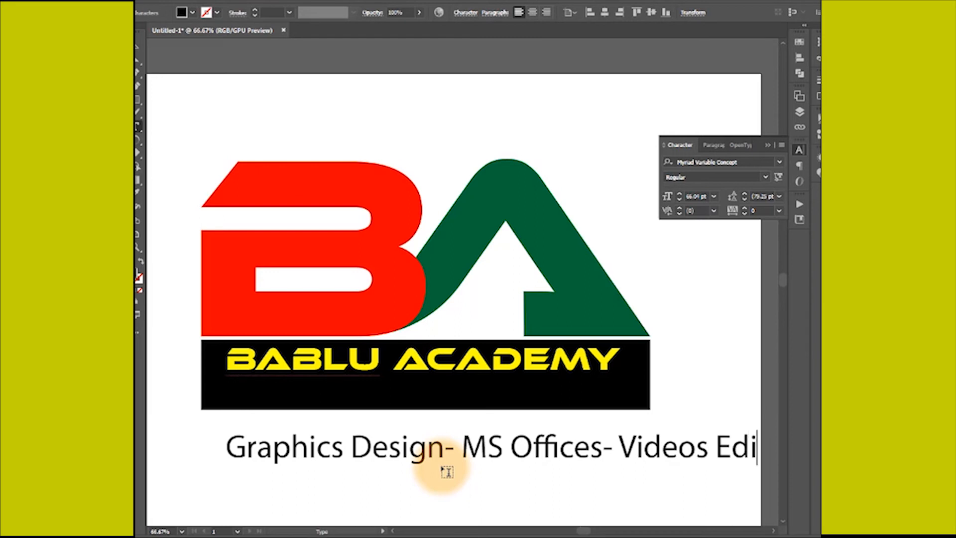
{"action": "type", "text": "Videos Editing"}
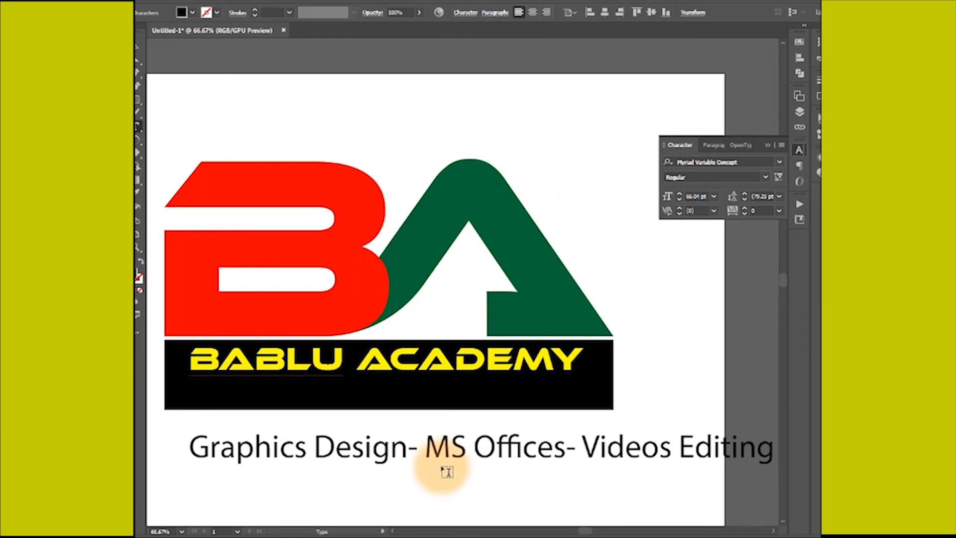
{"action": "type", "text": "-"}
{"action": "left_click", "coordinate": [137, 47]}
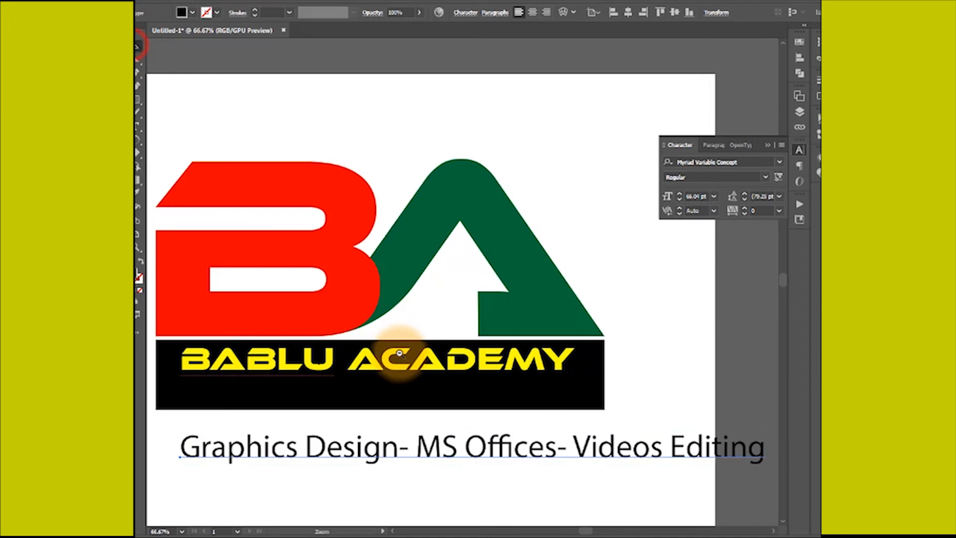
Step: Scale the tagline down to fit under "BABLU ACADEMY" on the black bar and fill it white
{"action": "left_click", "coordinate": [400, 358], "text": "ctrl+alt"}
{"action": "left_click_drag", "start_coordinate": [435, 358], "coordinate": [421, 385]}
{"action": "left_click_drag", "start_coordinate": [504, 393], "coordinate": [537, 410]}
{"action": "left_click", "coordinate": [799, 46]}
{"action": "left_click", "coordinate": [679, 71]}
{"action": "left_click", "coordinate": [726, 271]}
Step: Reduce the black bar's height by raising its lower edge to just beneath the tagline
{"action": "scroll", "coordinate": [503, 448], "scroll_direction": "up", "scroll_amount": 1}
{"action": "left_click", "coordinate": [536, 390]}
{"action": "left_click_drag", "start_coordinate": [485, 392], "coordinate": [486, 380]}
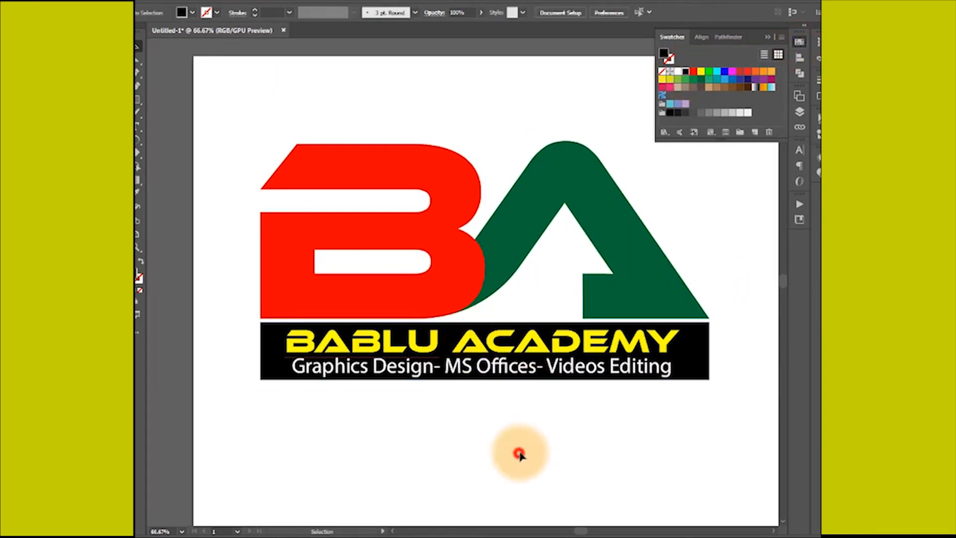
{"action": "left_click", "coordinate": [520, 453]}
Step: Select the whole logo and centre it horizontally on the artboard
{"action": "left_click", "coordinate": [538, 384], "text": "ctrl+alt"}
{"action": "left_click", "coordinate": [538, 385], "text": "ctrl+alt"}
{"action": "left_click", "coordinate": [538, 384], "text": "ctrl+alt"}
{"action": "left_click_drag", "start_coordinate": [484, 290], "coordinate": [580, 467]}
{"action": "left_click_drag", "start_coordinate": [380, 218], "coordinate": [548, 334]}
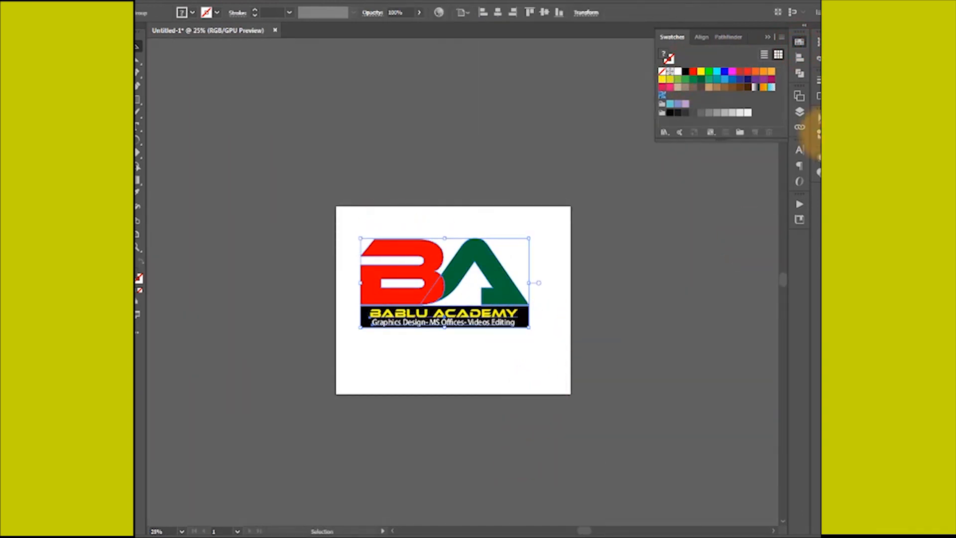
{"action": "left_click", "coordinate": [799, 57]}
{"action": "left_click", "coordinate": [773, 133]}
{"action": "left_click", "coordinate": [689, 66]}
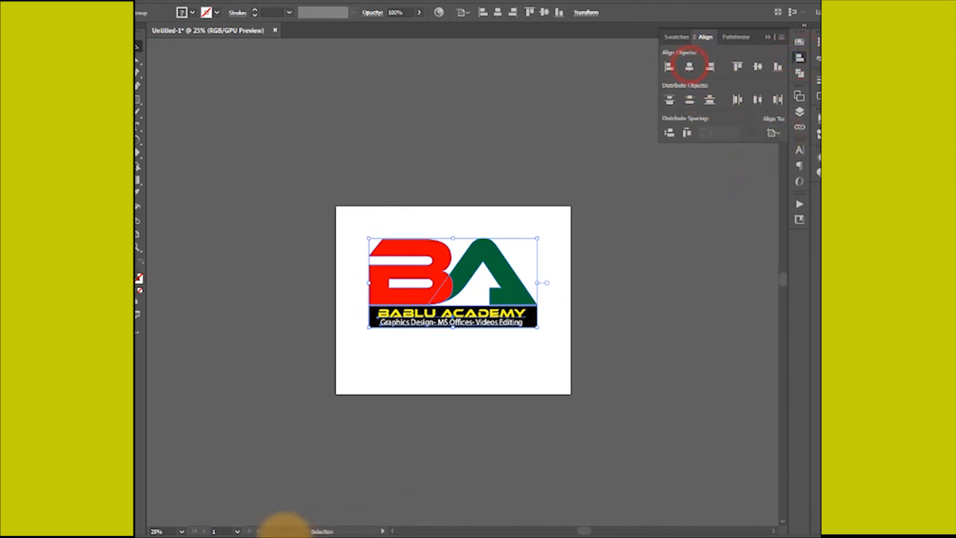
{"action": "left_click", "coordinate": [563, 445]}
Step: Draw a rectangle covering the entire artboard
{"action": "left_click", "coordinate": [486, 292], "text": "ctrl"}
{"action": "left_click", "coordinate": [485, 297], "text": "ctrl"}
{"action": "left_click_drag", "start_coordinate": [485, 297], "coordinate": [528, 306]}
{"action": "left_click", "coordinate": [521, 273], "text": "ctrl+alt"}
{"action": "left_click", "coordinate": [138, 99]}
{"action": "left_click_drag", "start_coordinate": [227, 168], "coordinate": [540, 418]}
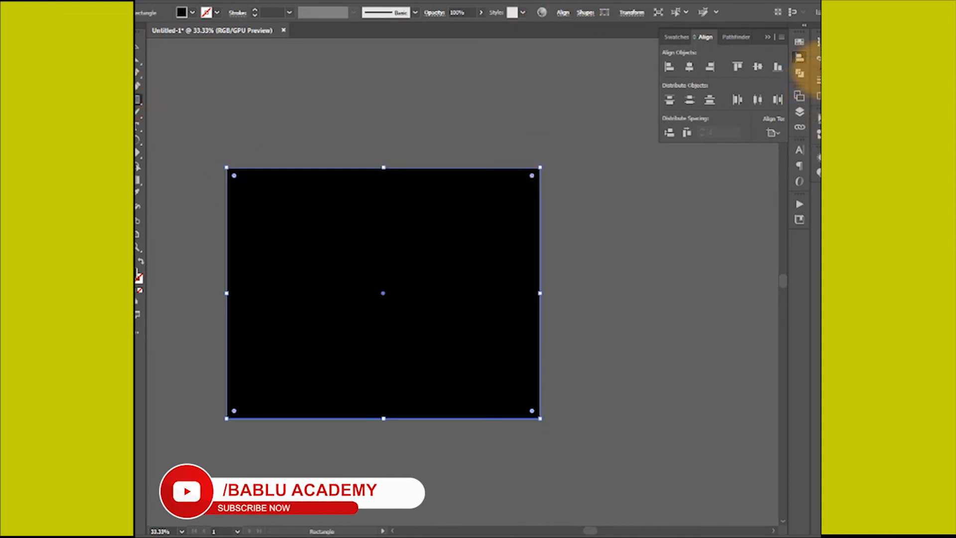
Step: Fill the artboard-sized rectangle with a white-to-black radial gradient and send it behind the logo
{"action": "left_click", "coordinate": [816, 95]}
{"action": "left_click", "coordinate": [752, 95]}
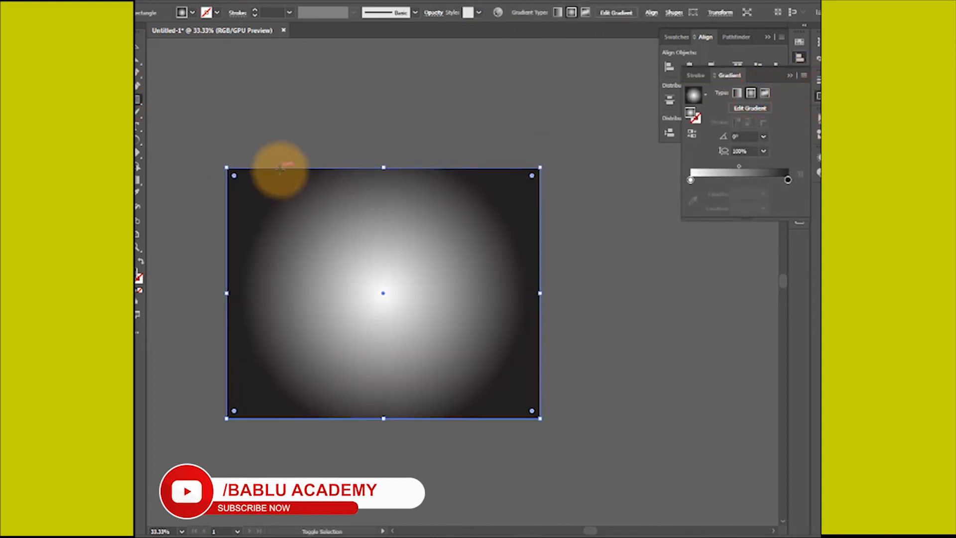
{"action": "key", "text": "ctrl+shift+bracketleft"}
Step: Move the background gradient's white stop outward to about 48% and enlarge the gradient's radius slightly past the artboard's side edge
{"action": "left_click", "coordinate": [139, 180]}
{"action": "left_click_drag", "start_coordinate": [383, 295], "coordinate": [451, 294]}
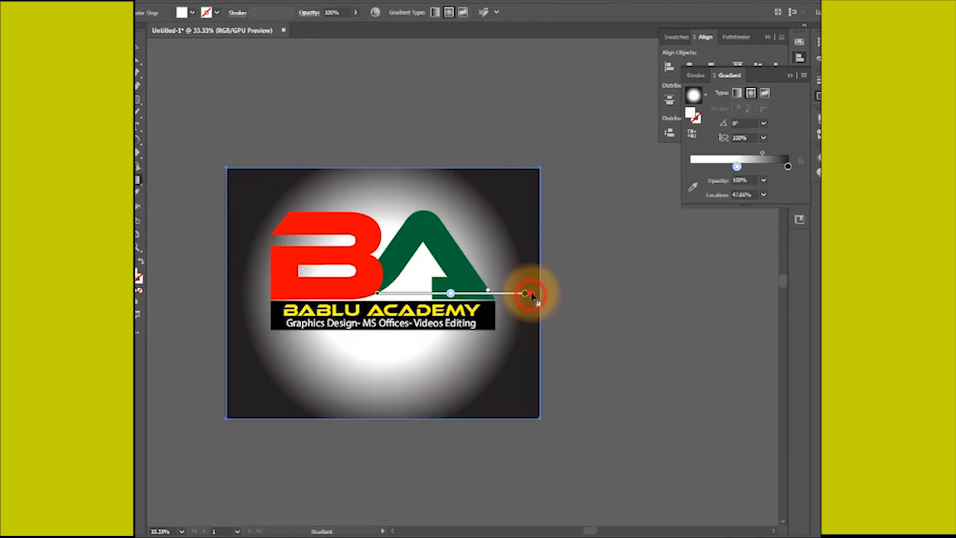
{"action": "left_click_drag", "start_coordinate": [531, 296], "coordinate": [554, 300]}
Step: Change the background gradient's outer stop from black to blue and deselect the rectangle
{"action": "double_click", "coordinate": [550, 294]}
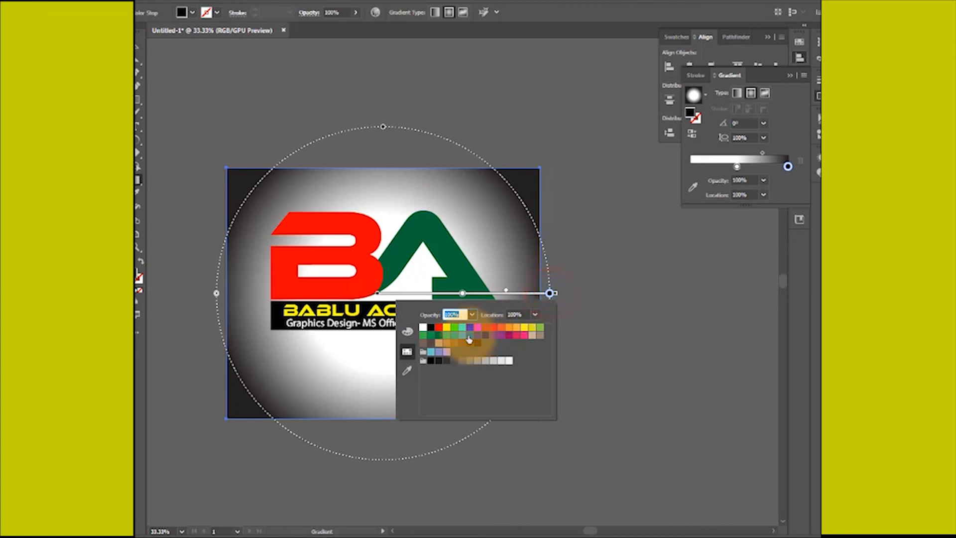
{"action": "left_click", "coordinate": [468, 336]}
{"action": "left_click", "coordinate": [138, 46]}
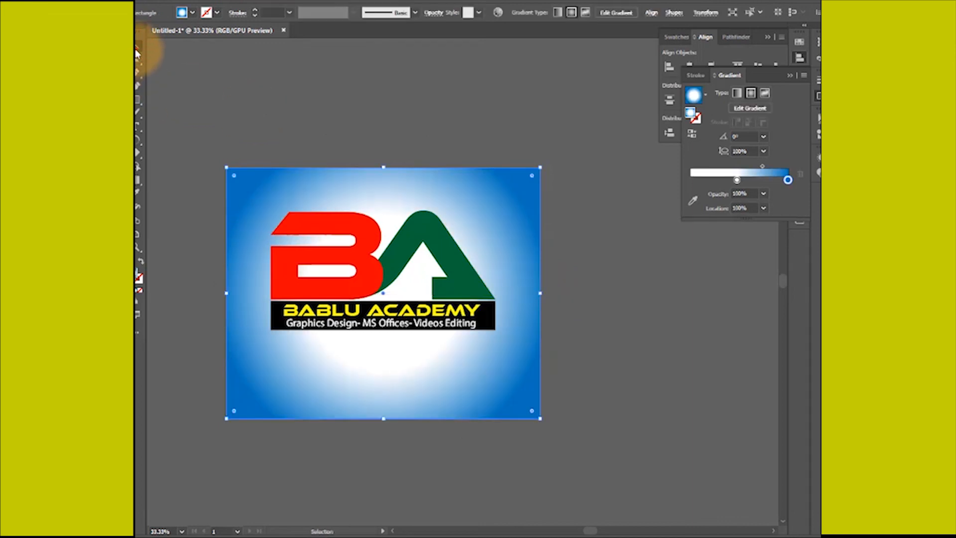
{"action": "left_click", "coordinate": [220, 95]}
{"action": "key", "text": "z"}
{"action": "left_click", "coordinate": [427, 291]}
{"action": "left_click", "coordinate": [489, 288], "text": "ctrl+alt"}
{"action": "left_click", "coordinate": [488, 289], "text": "ctrl+alt"}
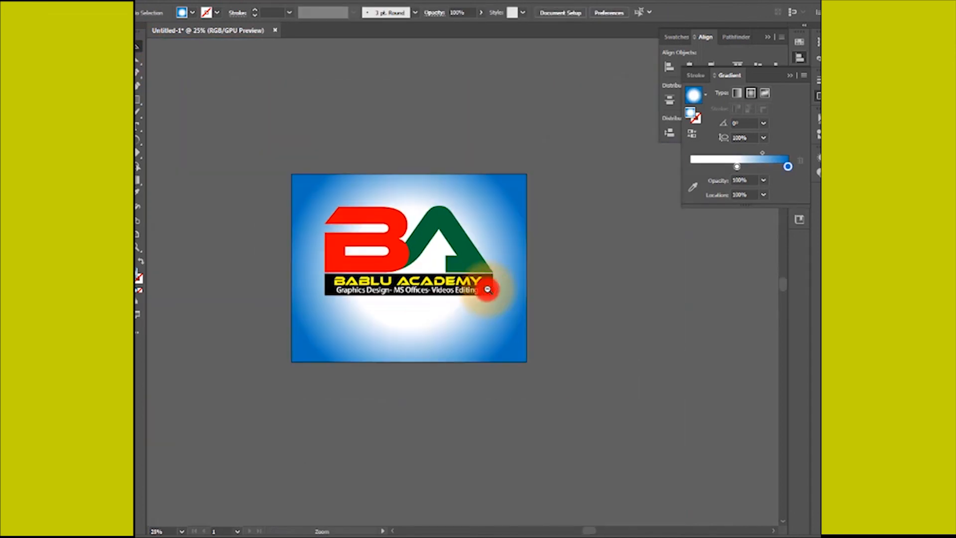